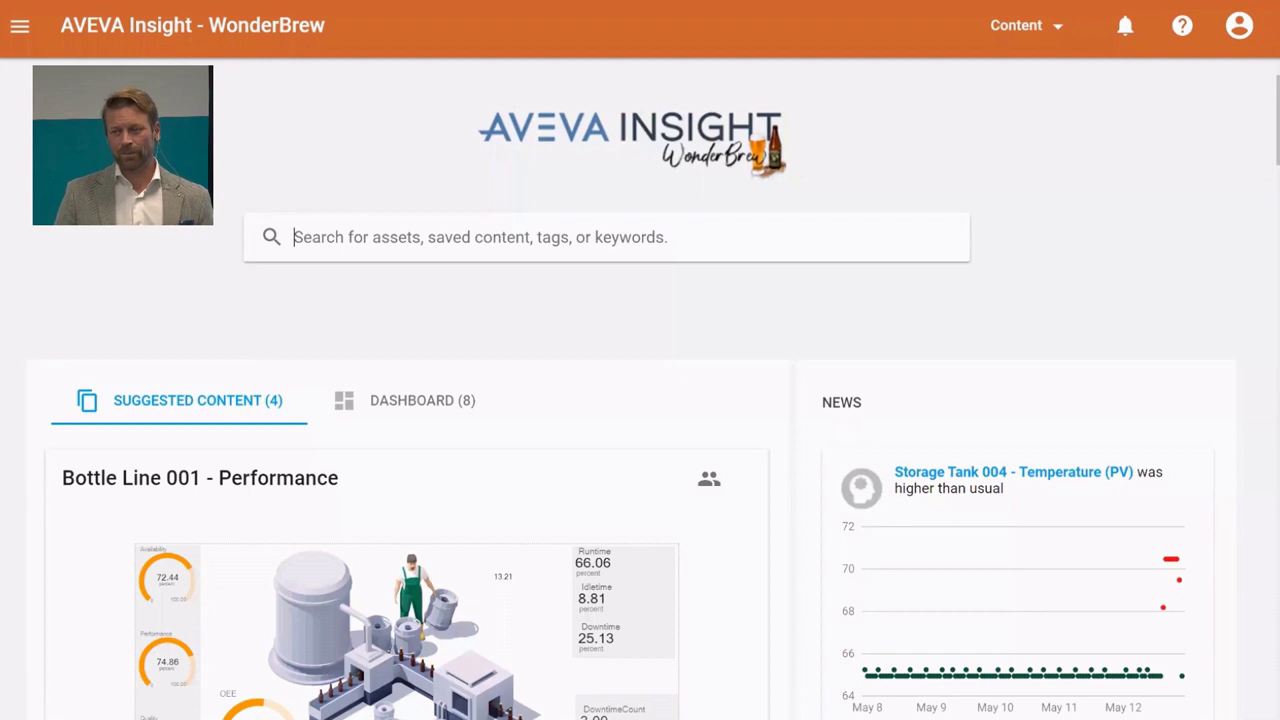
Step: Show Bottle Line 001 - Performance as a line chart and add an alert from its 4:17 AM point
{"action": "left_click_drag", "start_coordinate": [1266, 143], "coordinate": [1265, 197]}
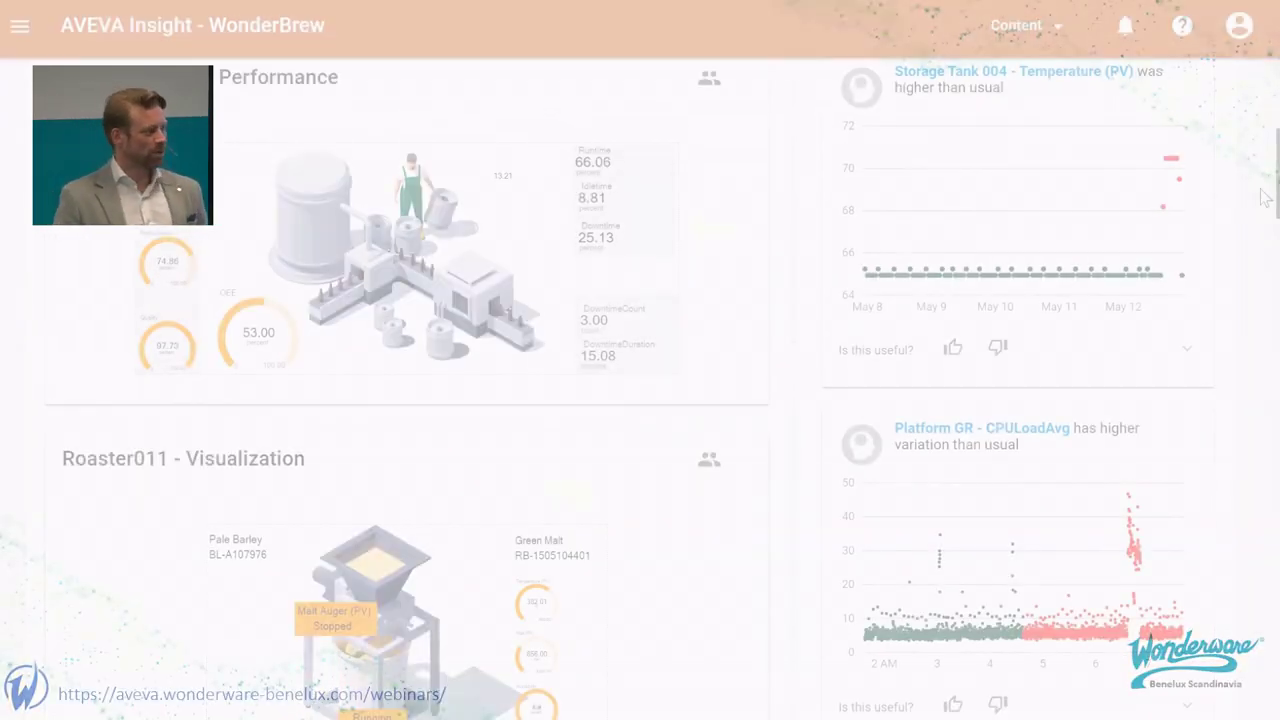
{"action": "scroll", "coordinate": [1266, 163], "scroll_direction": "up", "scroll_amount": 3}
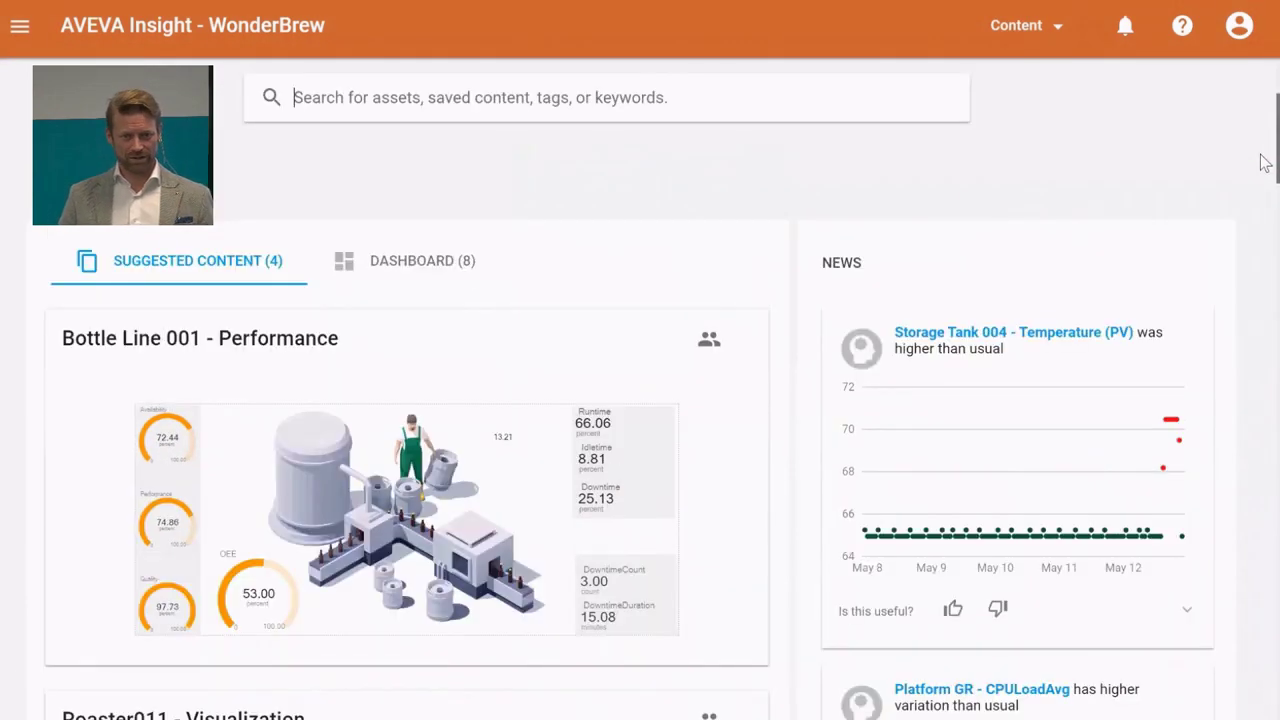
{"action": "left_click", "coordinate": [276, 340]}
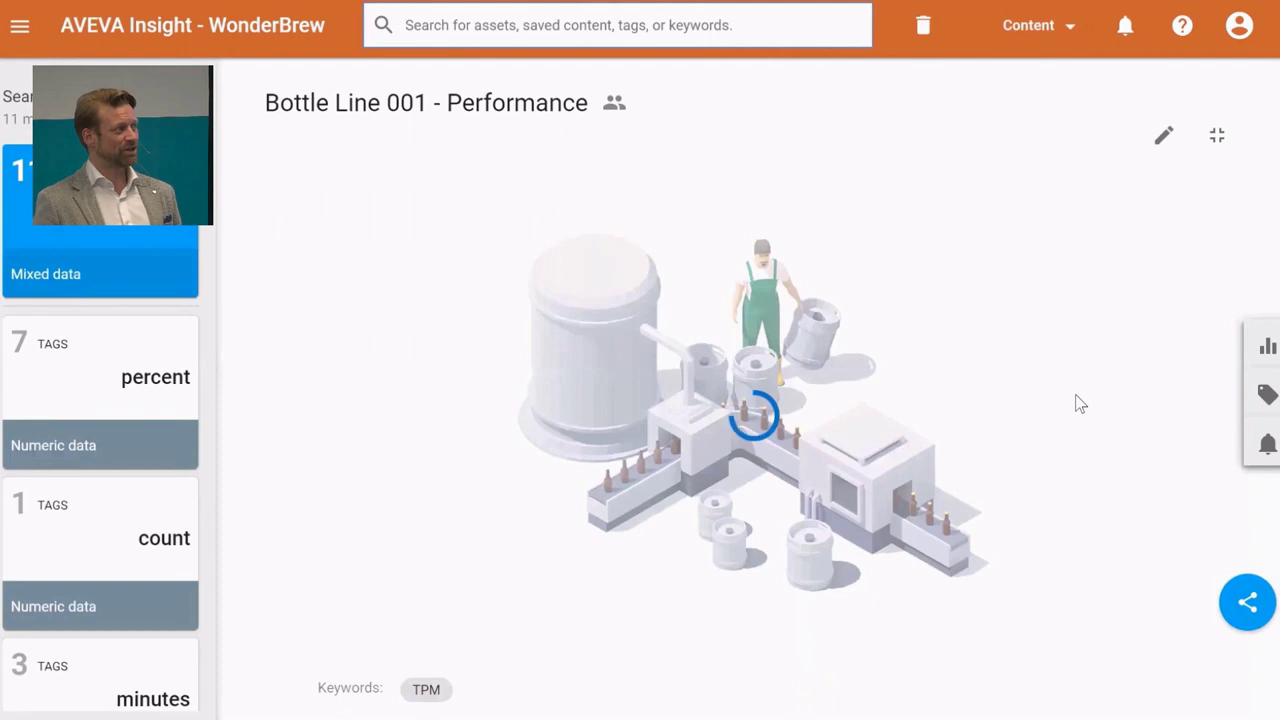
{"action": "left_click", "coordinate": [1268, 346]}
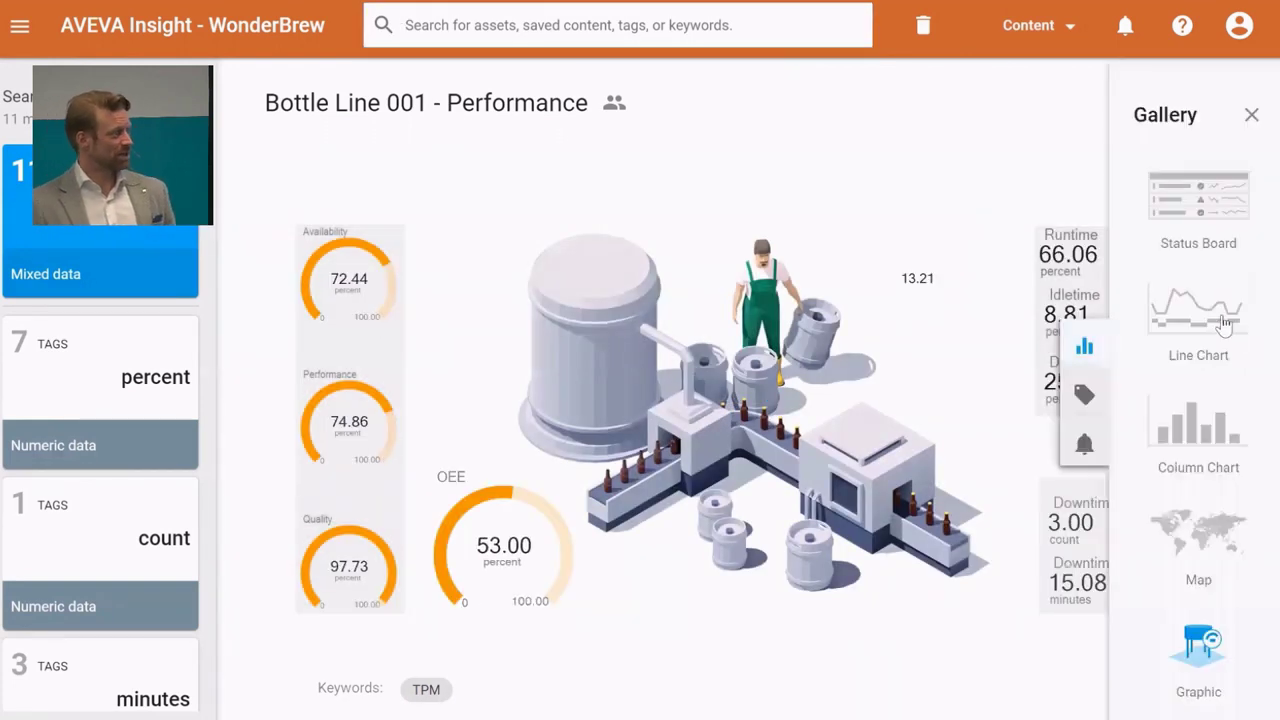
{"action": "left_click", "coordinate": [1213, 325]}
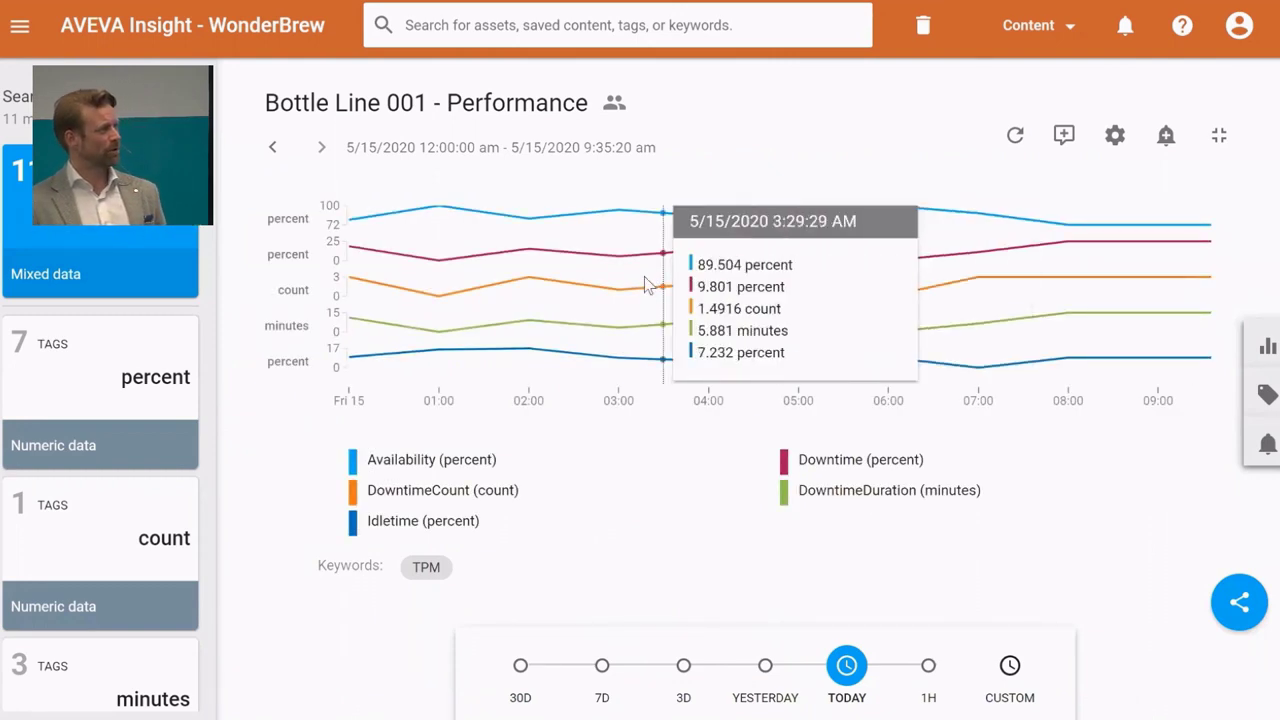
{"action": "left_click", "coordinate": [1166, 148]}
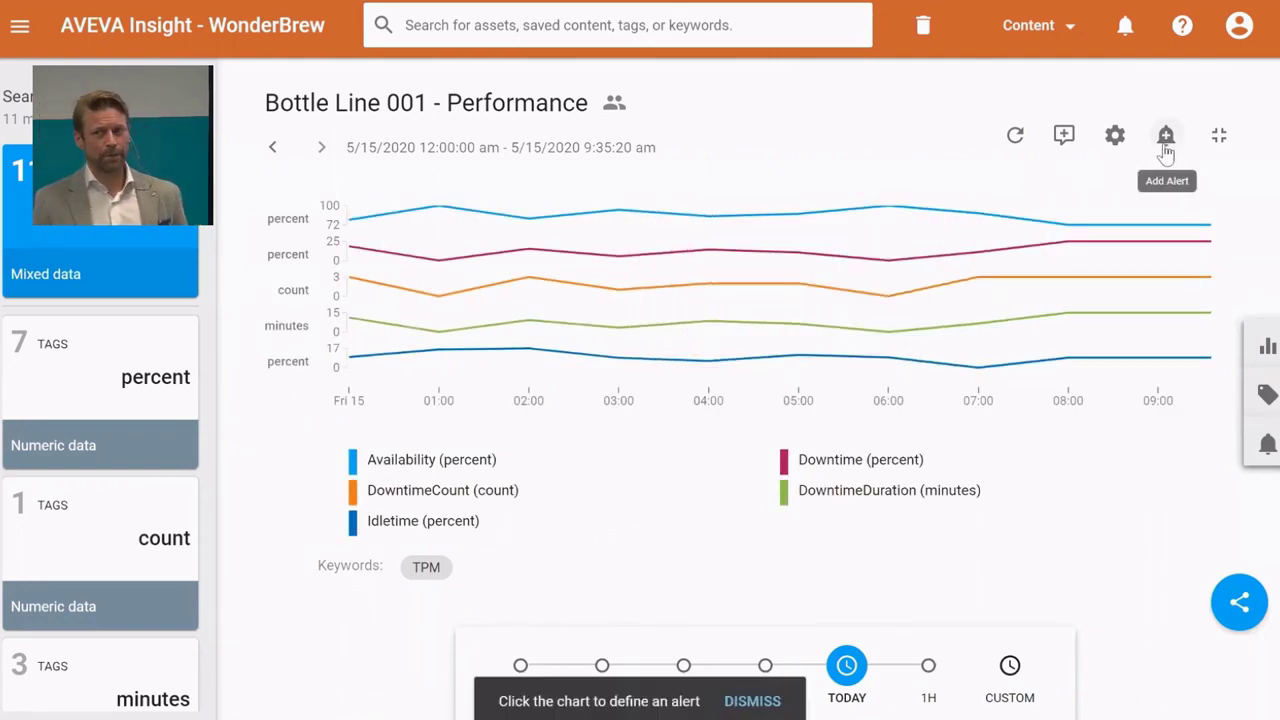
{"action": "left_click", "coordinate": [733, 226]}
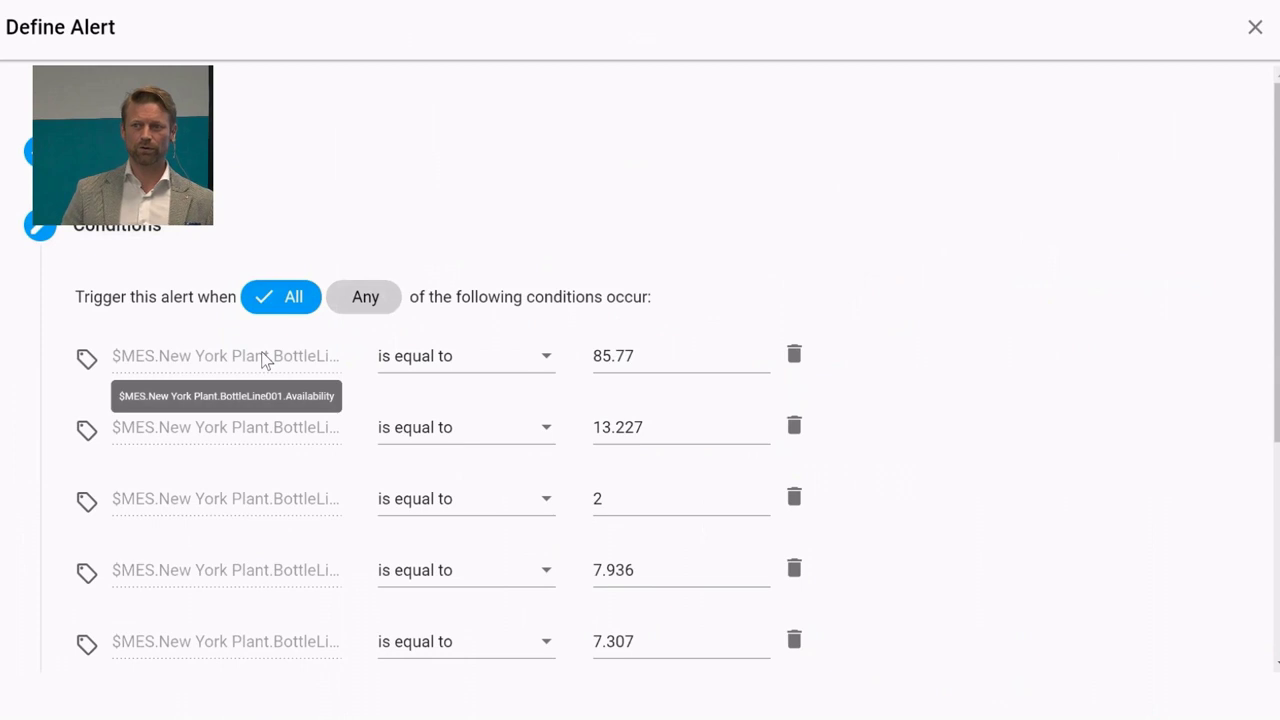
Step: Delete the three extra conditions and set the first condition to 'is less than' 85
{"action": "left_click", "coordinate": [797, 502]}
{"action": "left_click", "coordinate": [797, 500]}
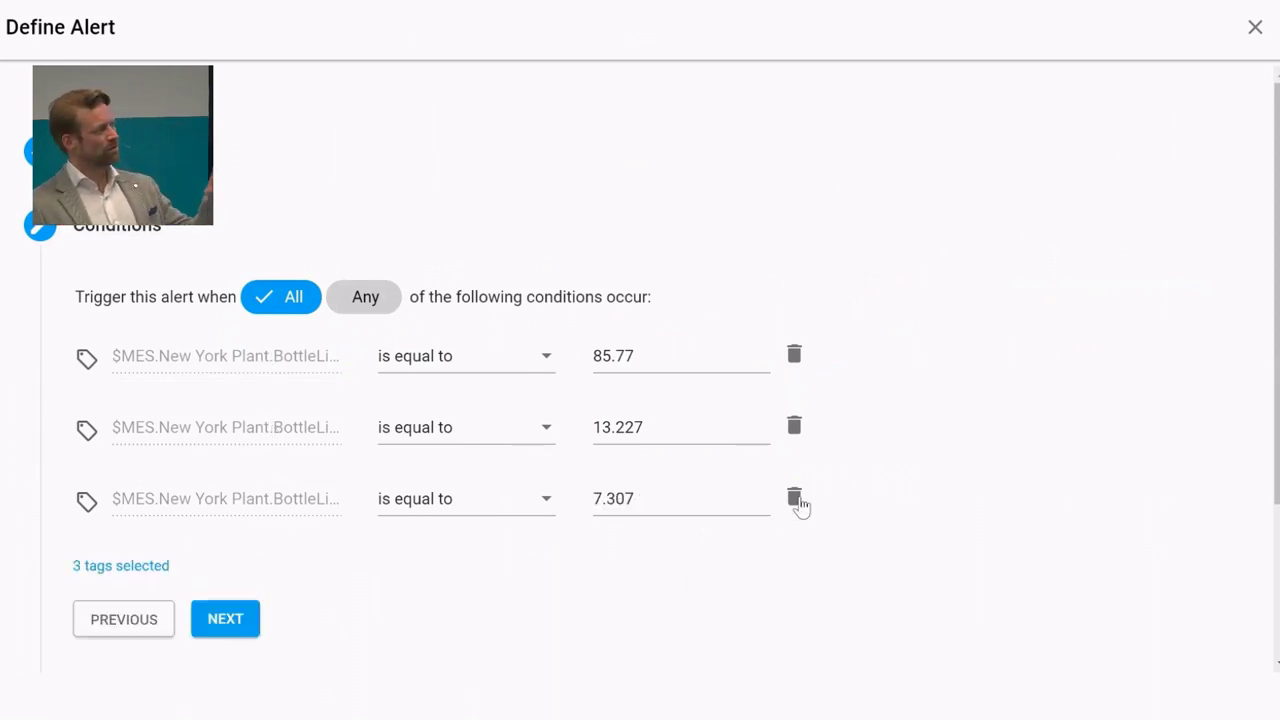
{"action": "left_click", "coordinate": [797, 500]}
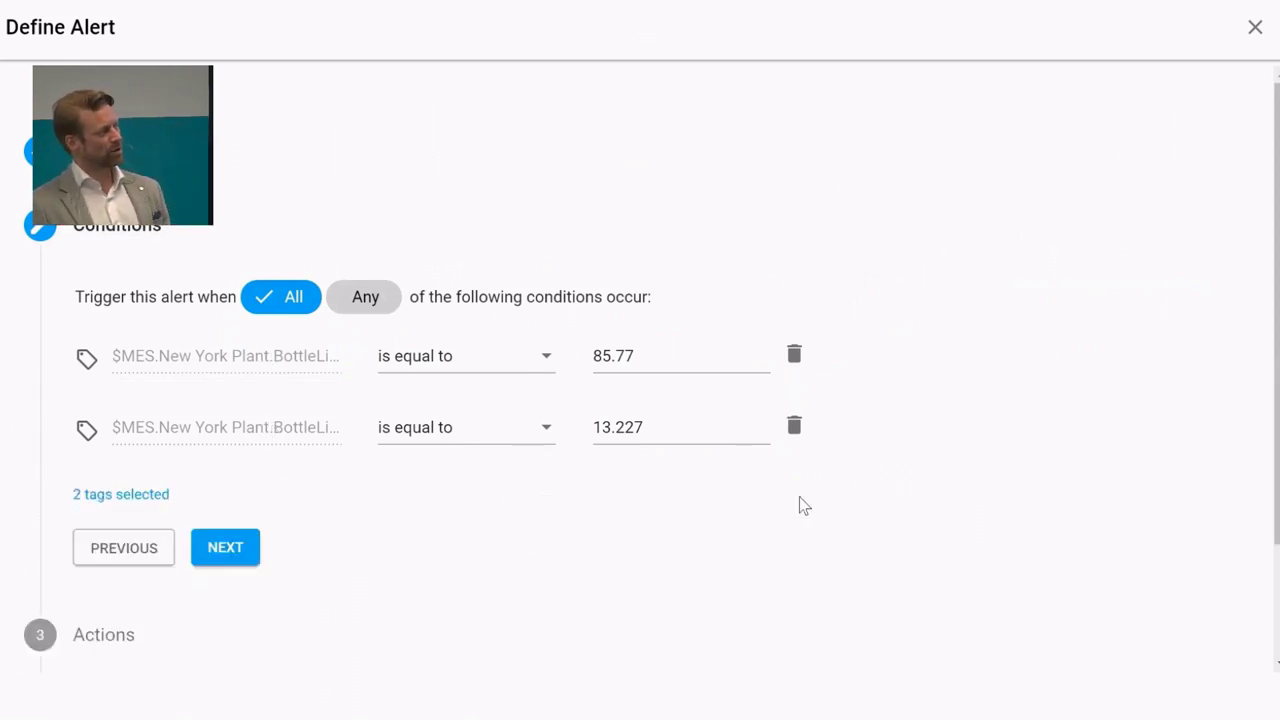
{"action": "left_click", "coordinate": [535, 365]}
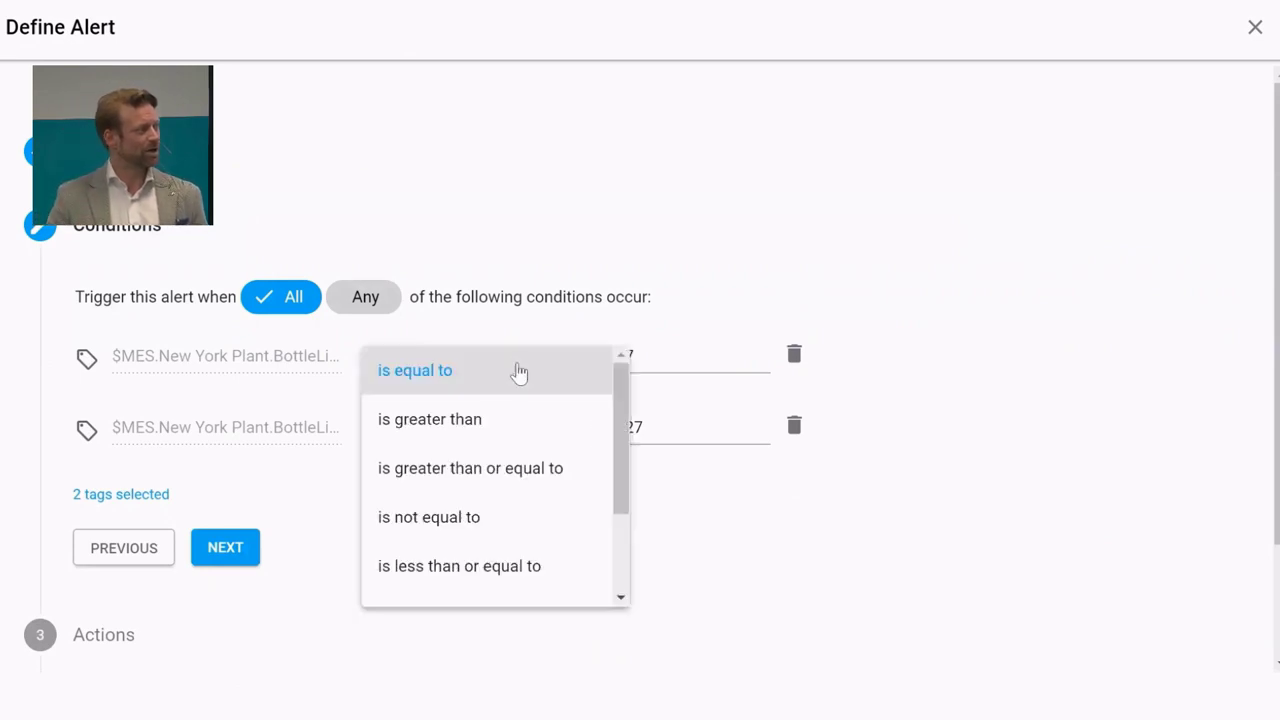
{"action": "left_click", "coordinate": [621, 597]}
{"action": "left_click", "coordinate": [621, 597]}
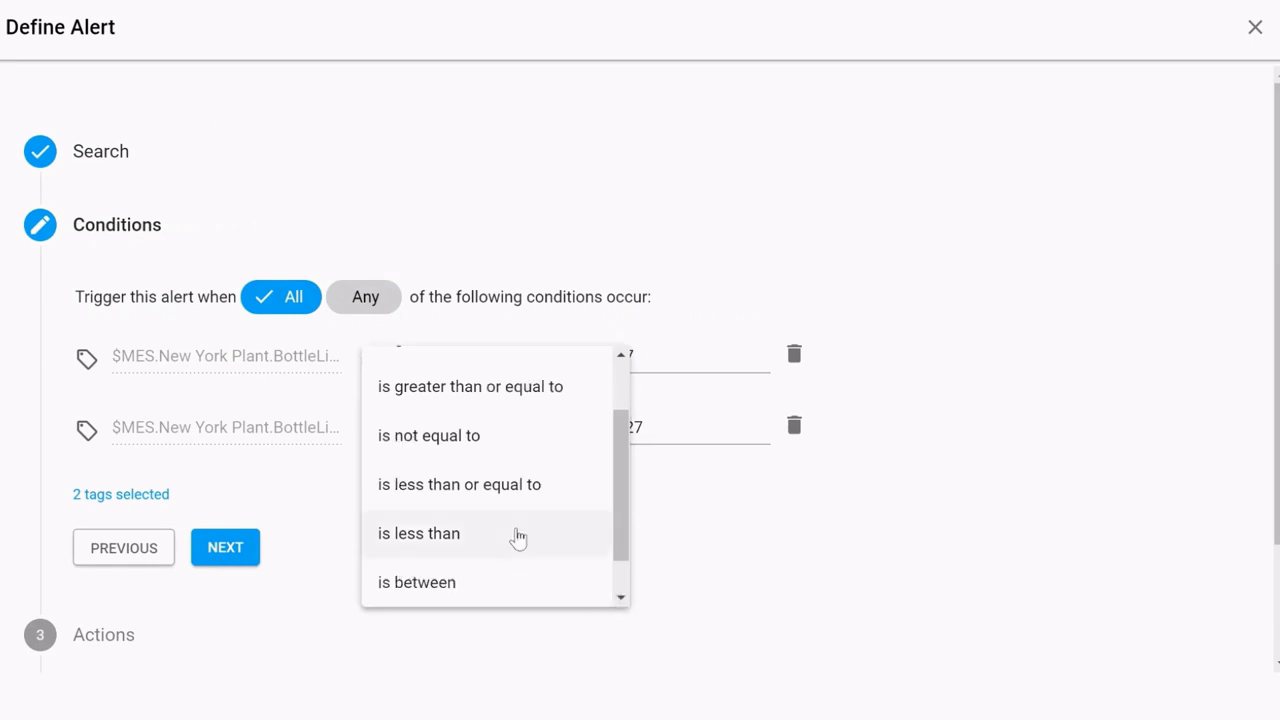
{"action": "left_click", "coordinate": [518, 538]}
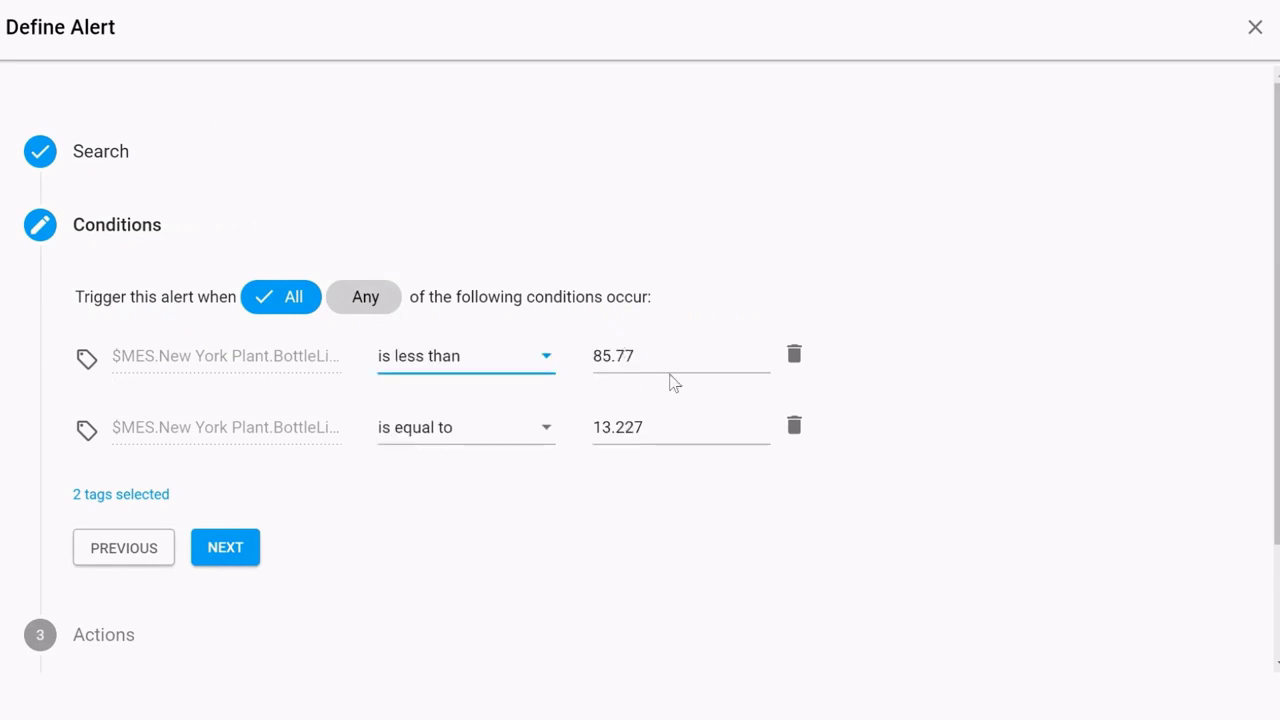
{"action": "left_click_drag", "start_coordinate": [663, 364], "coordinate": [577, 358]}
{"action": "type", "text": "85"}
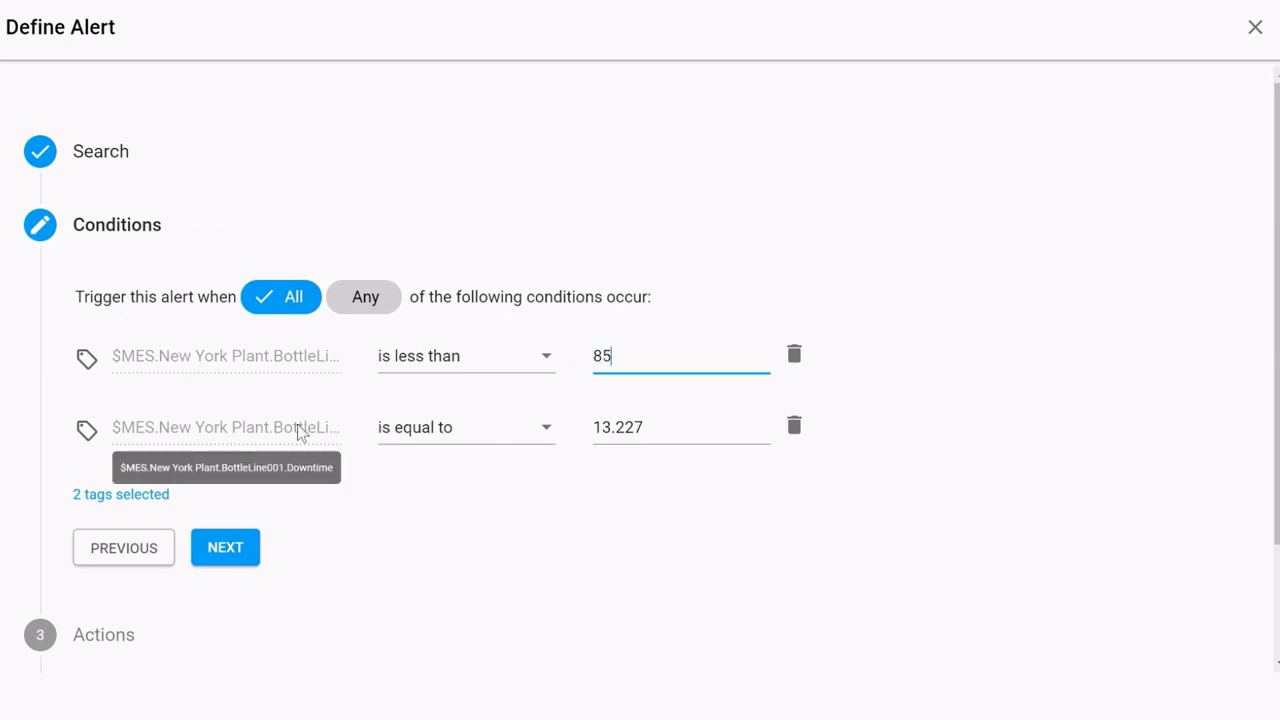
Step: Set the Downtime condition to 'is greater than' 10 and continue to Actions
{"action": "left_click", "coordinate": [471, 428]}
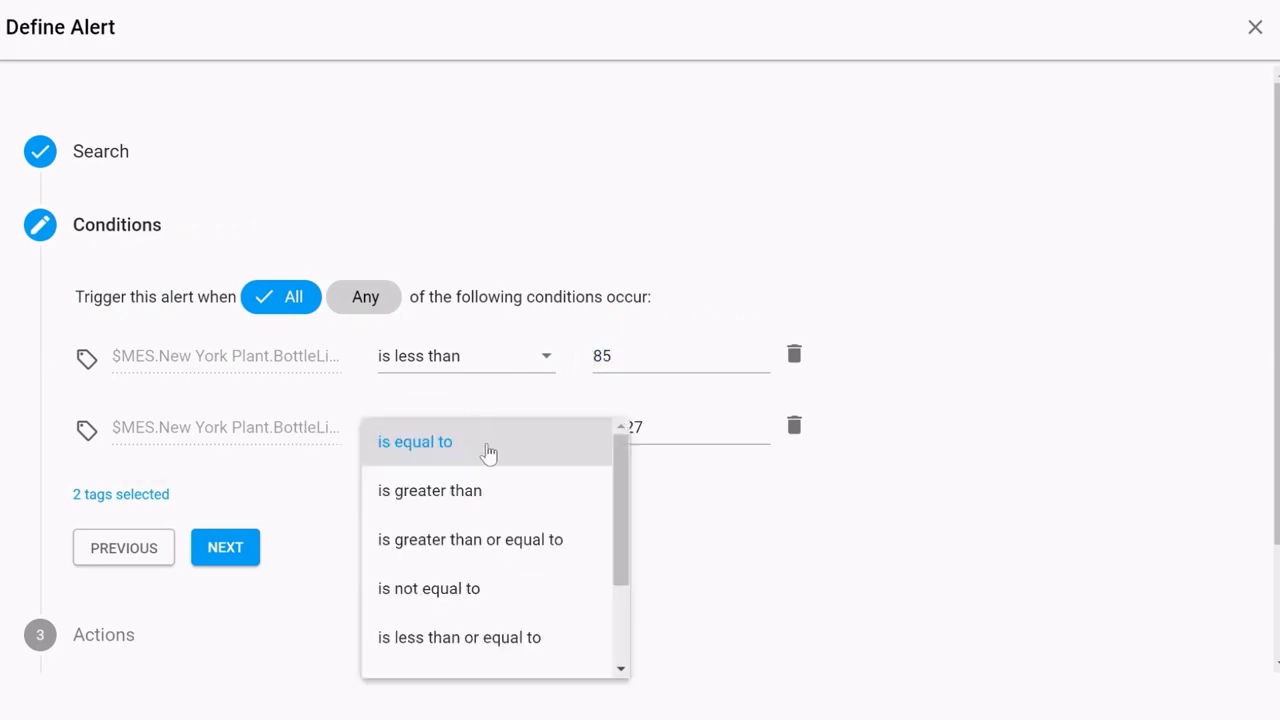
{"action": "left_click", "coordinate": [494, 502]}
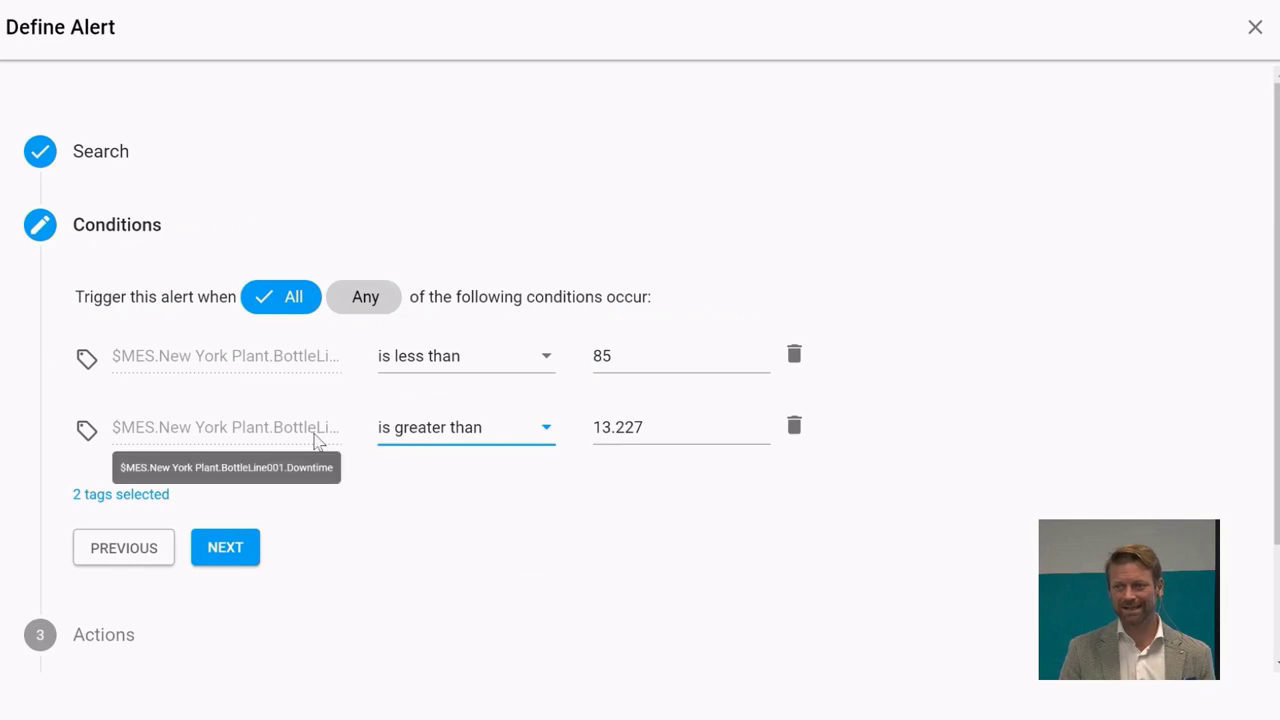
{"action": "double_click", "coordinate": [680, 428]}
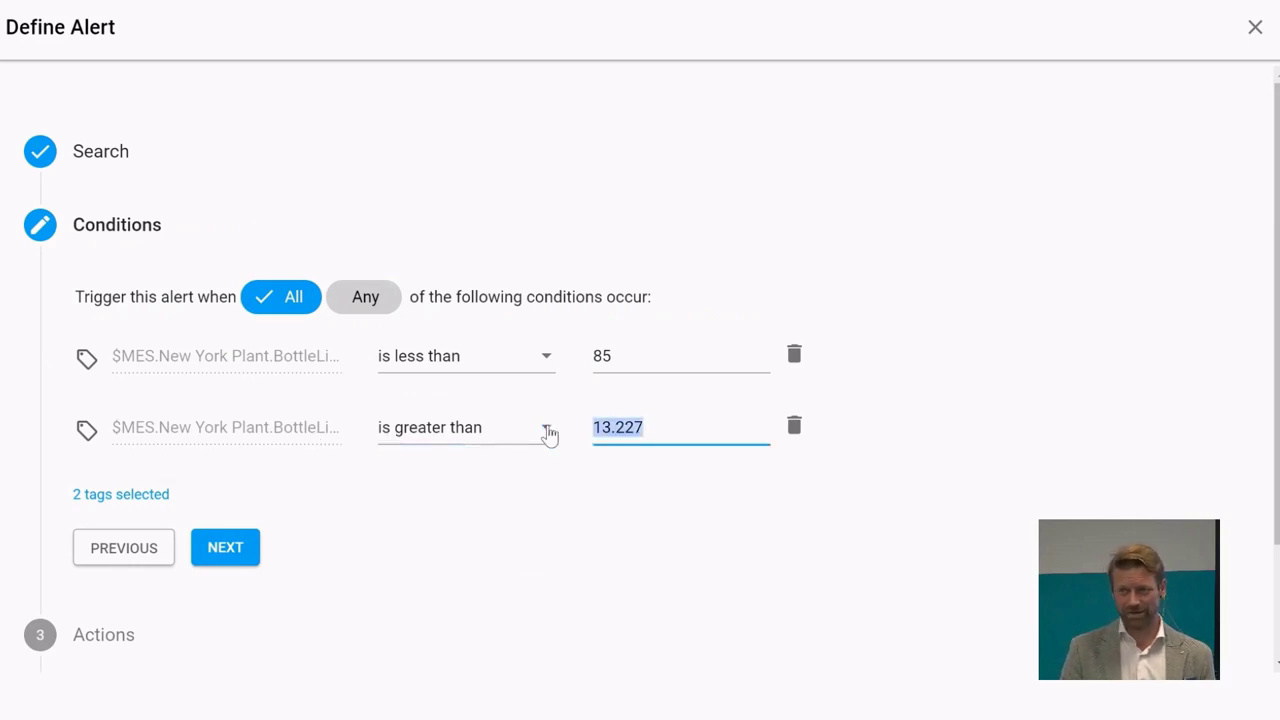
{"action": "type", "text": "10"}
{"action": "left_click", "coordinate": [226, 558]}
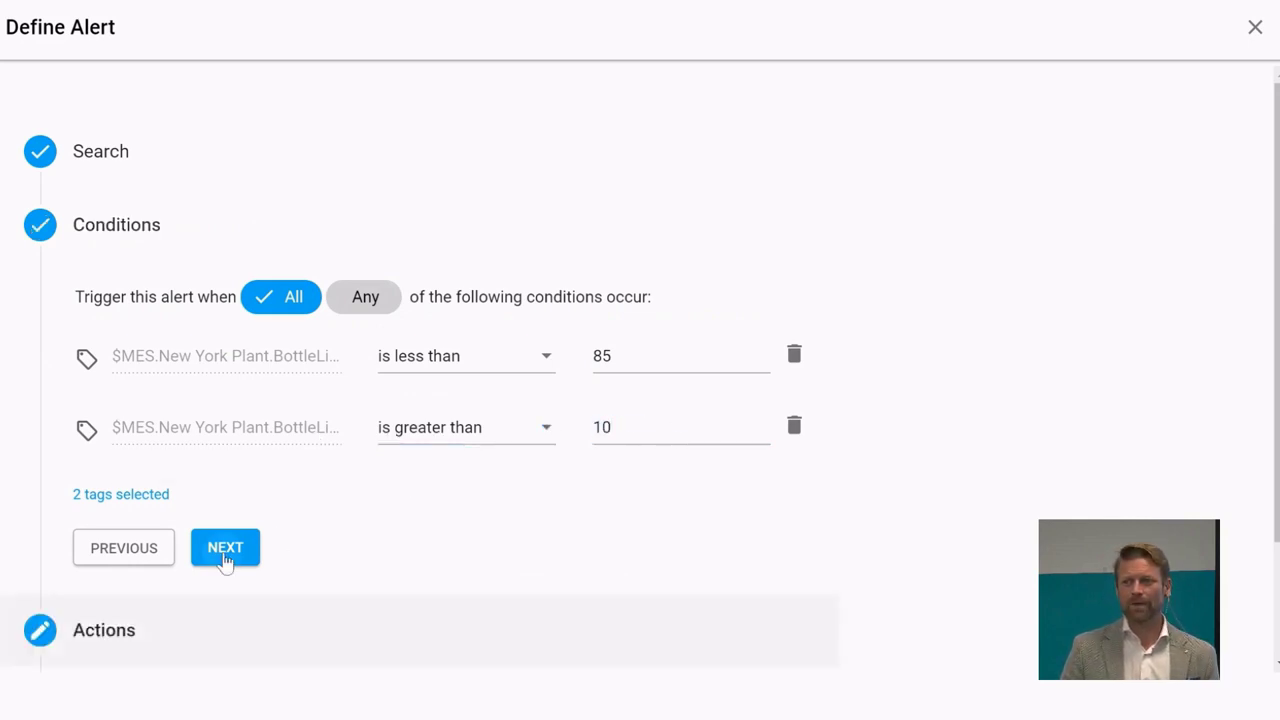
Step: Enable the Initiate Safety Permit, Maintenance Work Order and Avantis work request actions
{"action": "left_click", "coordinate": [85, 526]}
{"action": "left_click", "coordinate": [86, 601]}
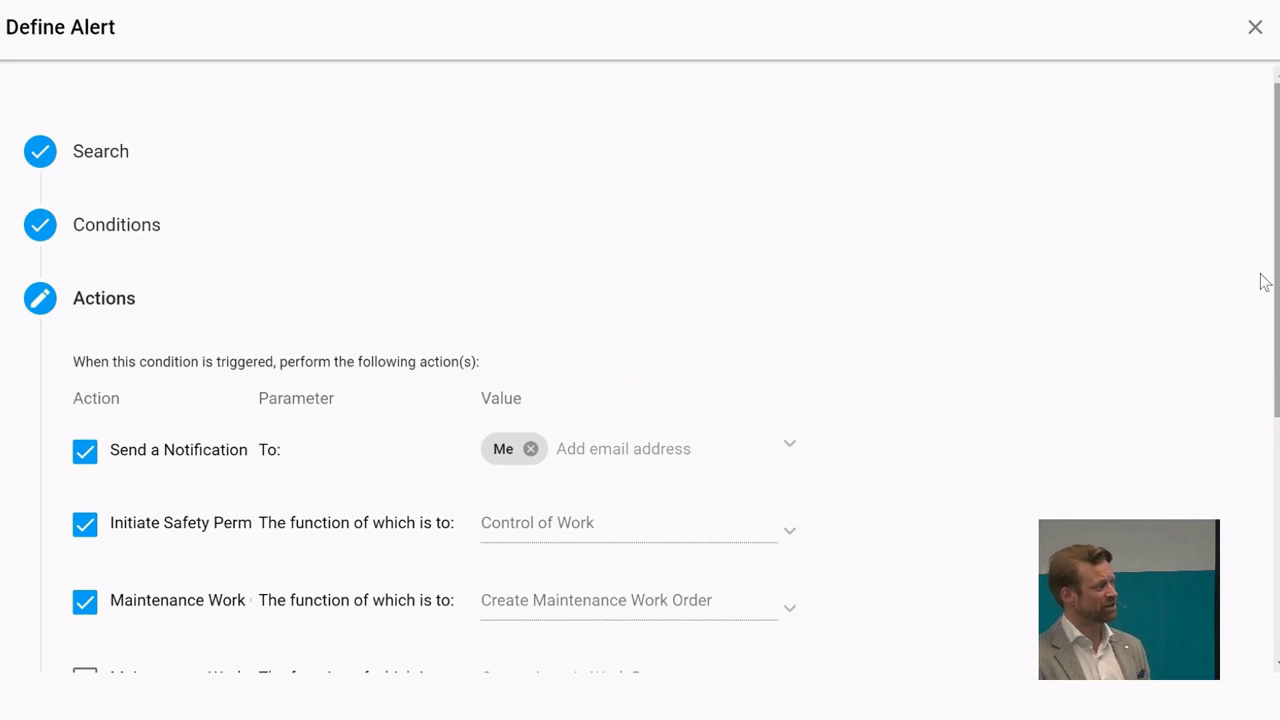
{"action": "left_click_drag", "start_coordinate": [1263, 283], "coordinate": [1266, 423]}
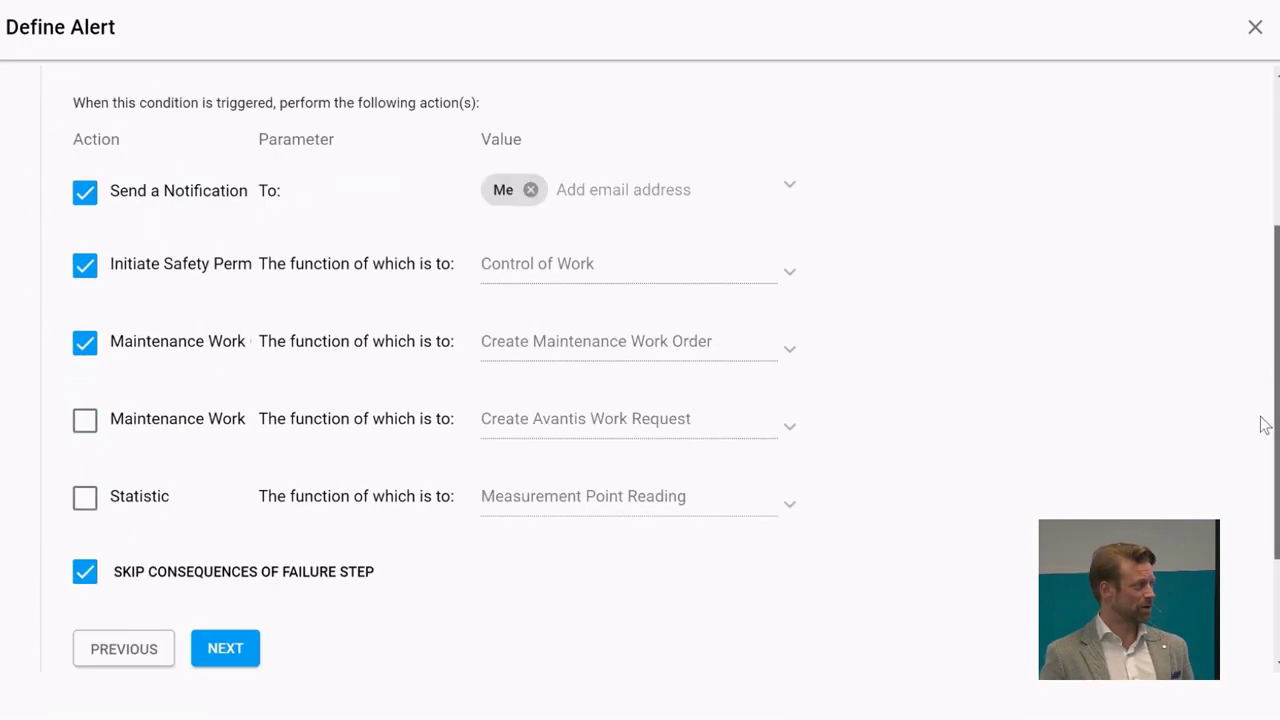
{"action": "left_click", "coordinate": [85, 422]}
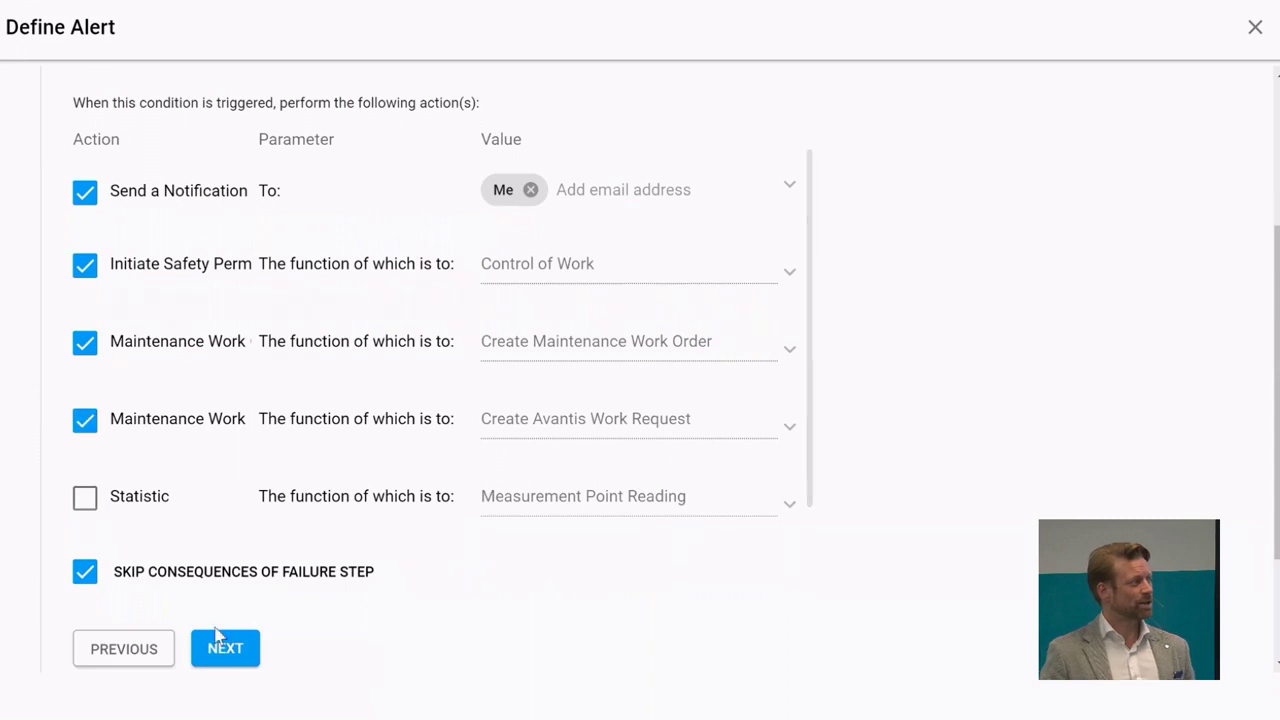
Step: Name the alert 'FAULT WITH LINE' in the Summary step
{"action": "left_click", "coordinate": [222, 648]}
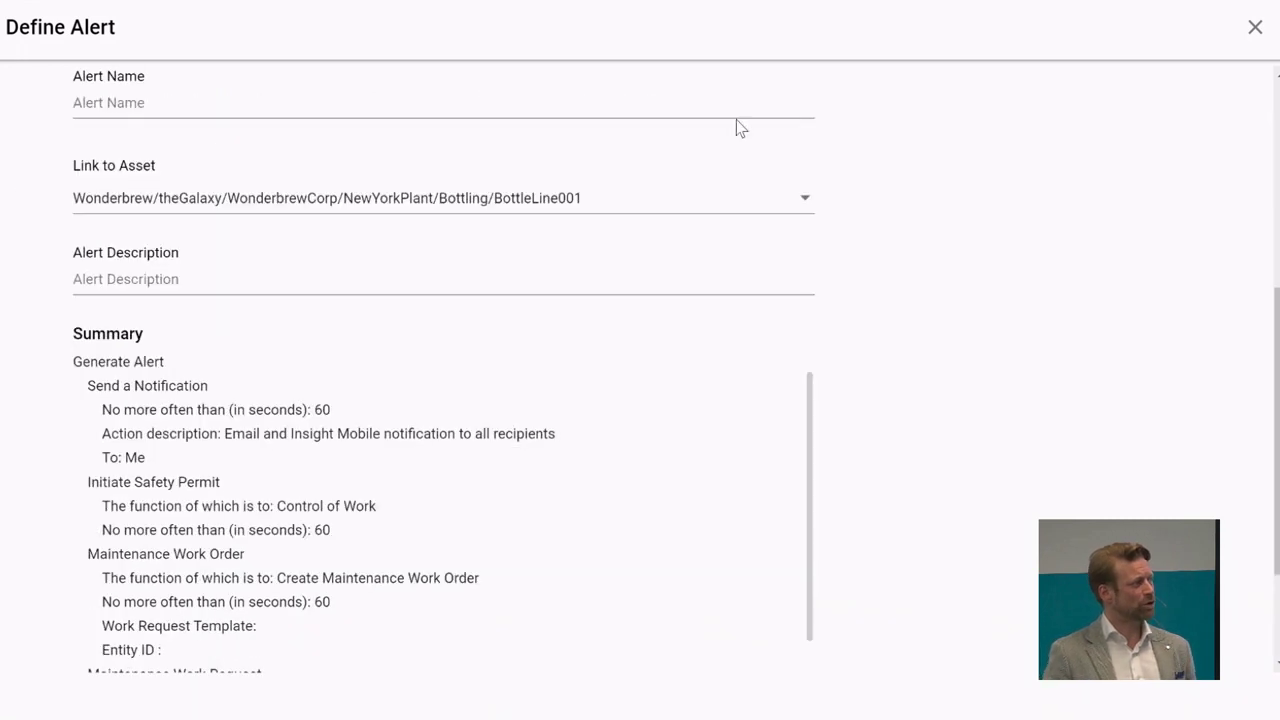
{"action": "left_click_drag", "start_coordinate": [1263, 412], "coordinate": [1260, 286]}
{"action": "left_click", "coordinate": [274, 366]}
{"action": "type", "text": "In"}
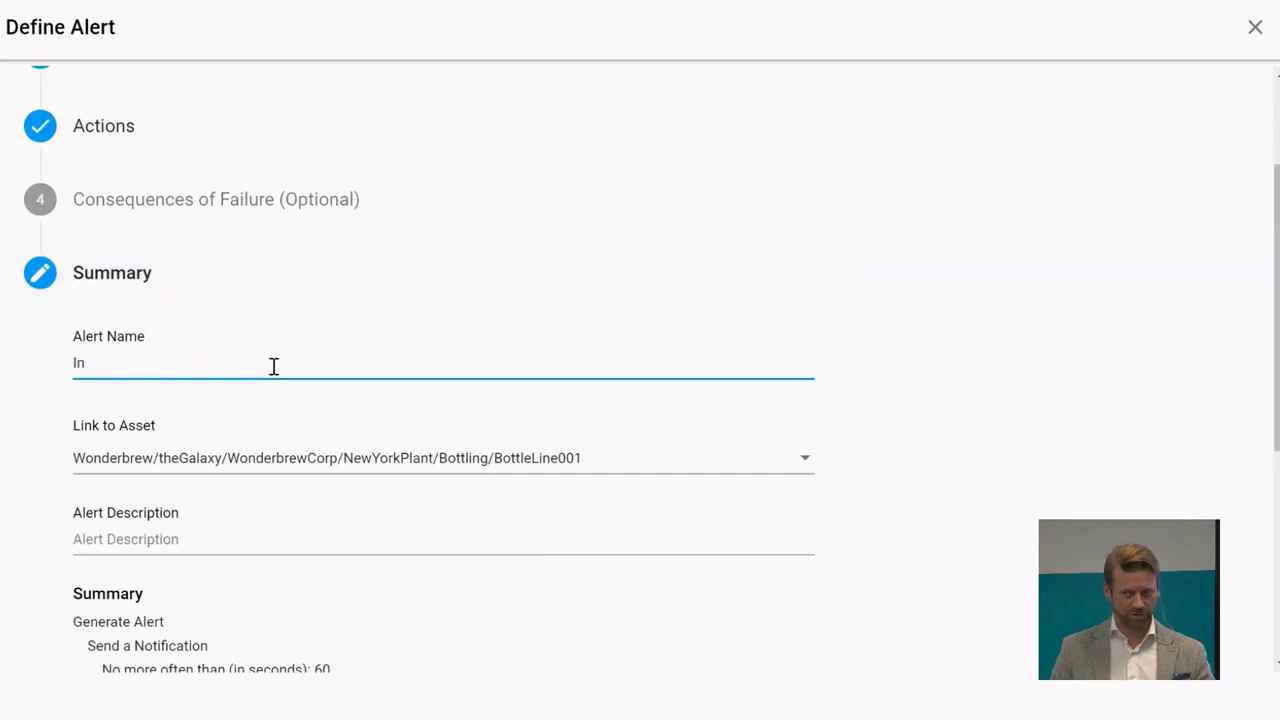
{"action": "key", "text": "BackSpace"}
{"action": "type", "text": "FAULT WITH P"}
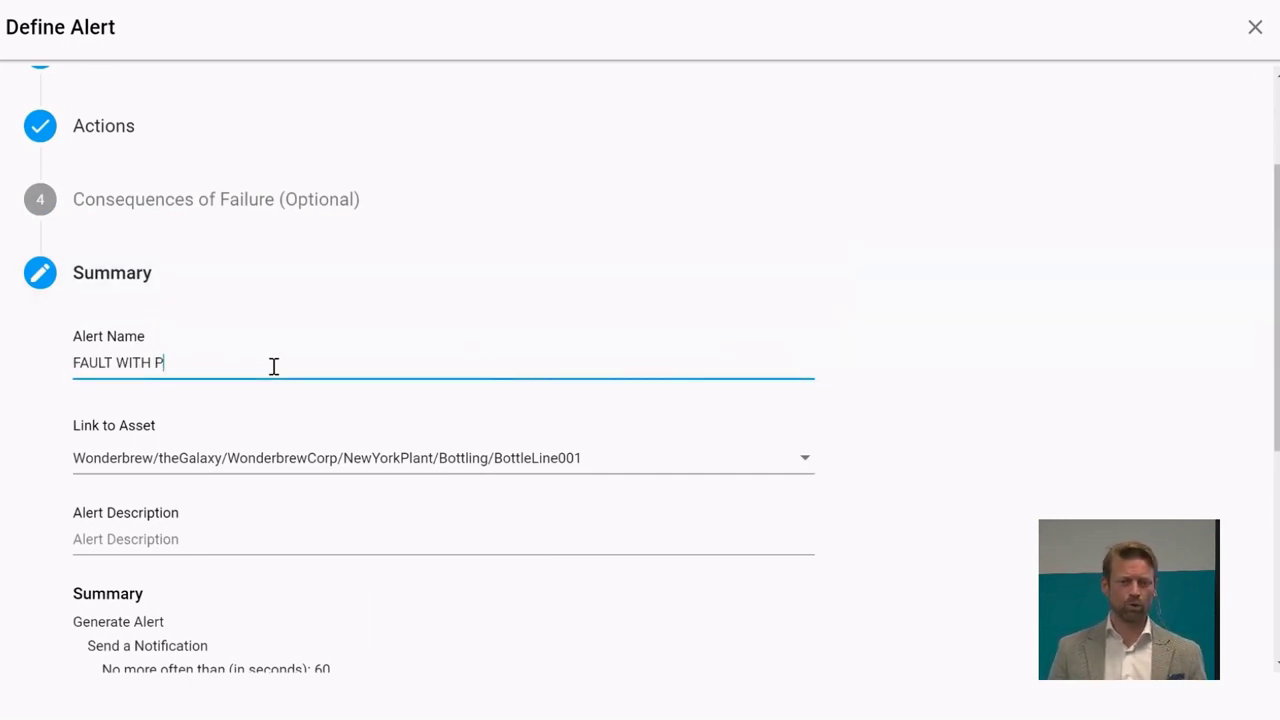
{"action": "key", "text": "BackSpace"}
{"action": "type", "text": "LINE"}
Step: Describe it as 'FAULT WITH LINE - Potential Issue with Discharge Pump' and finish the alert
{"action": "left_click", "coordinate": [168, 532]}
{"action": "type", "text": "FAULT WITH LINE"}
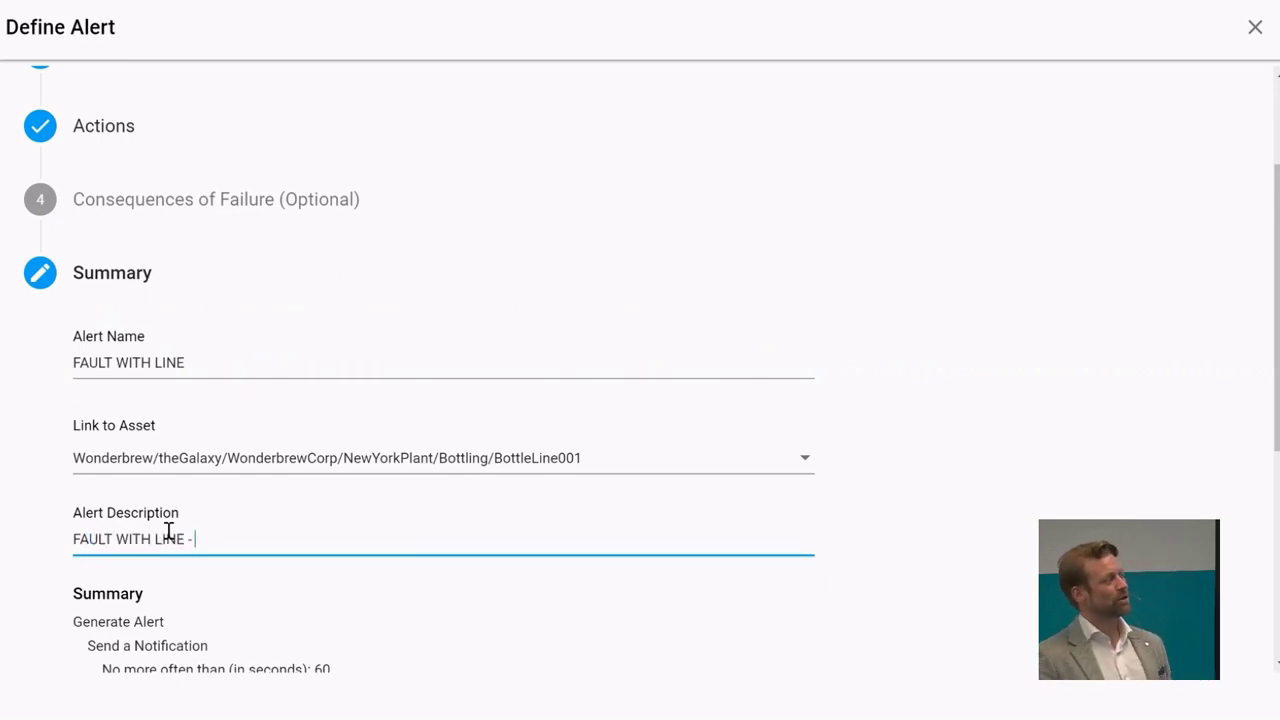
{"action": "type", "text": " - Potential Issue with Discharge Pump"}
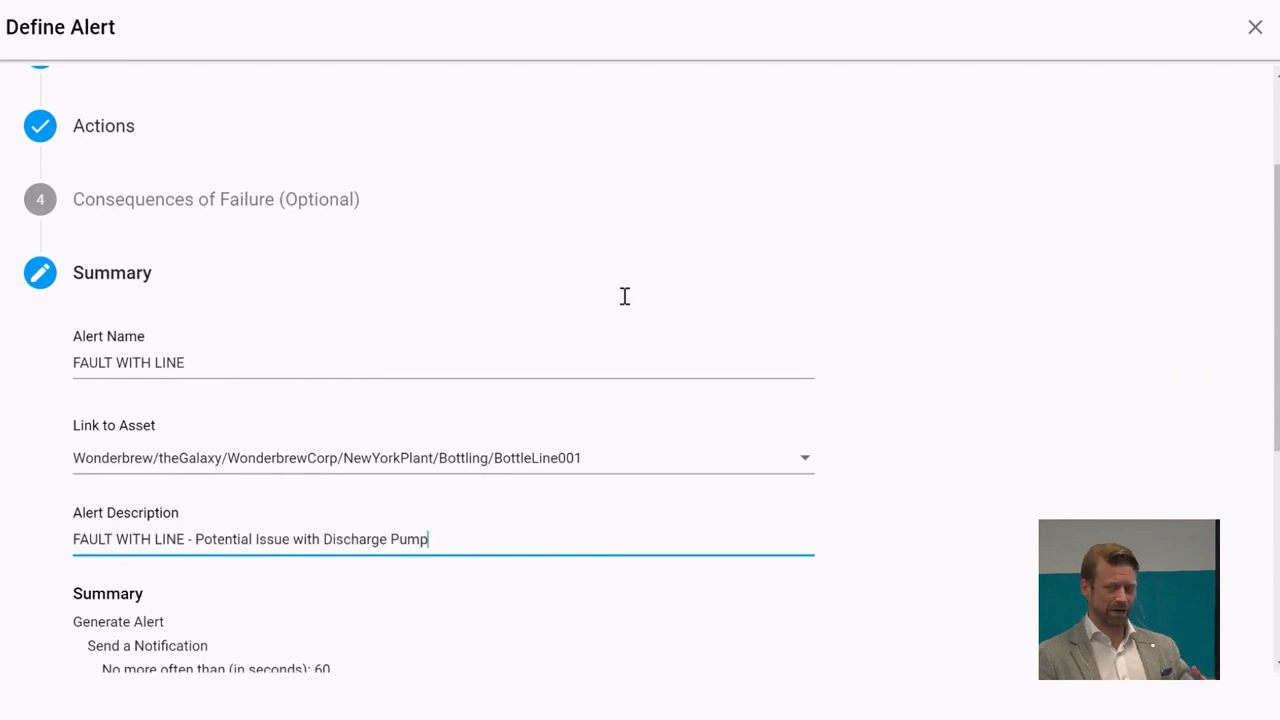
{"action": "left_click_drag", "start_coordinate": [637, 283], "coordinate": [1262, 440]}
{"action": "scroll", "coordinate": [1260, 508], "scroll_direction": "down", "scroll_amount": 5}
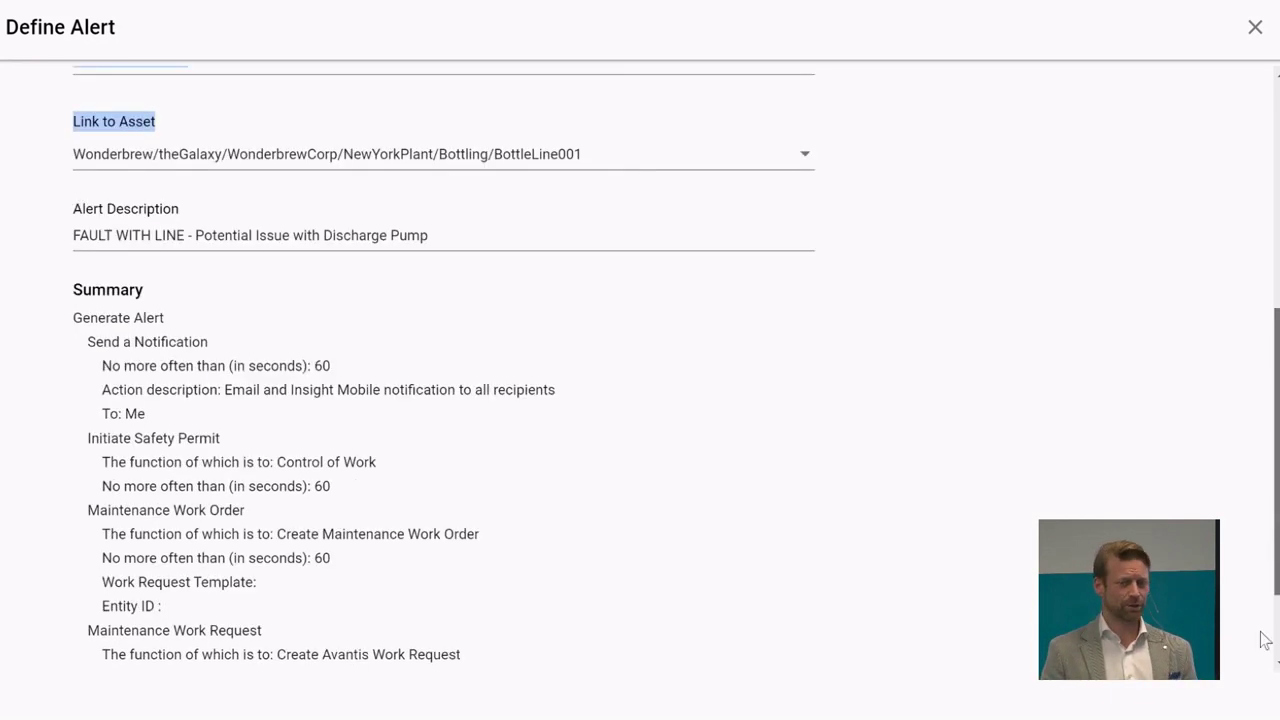
{"action": "left_click", "coordinate": [230, 622]}
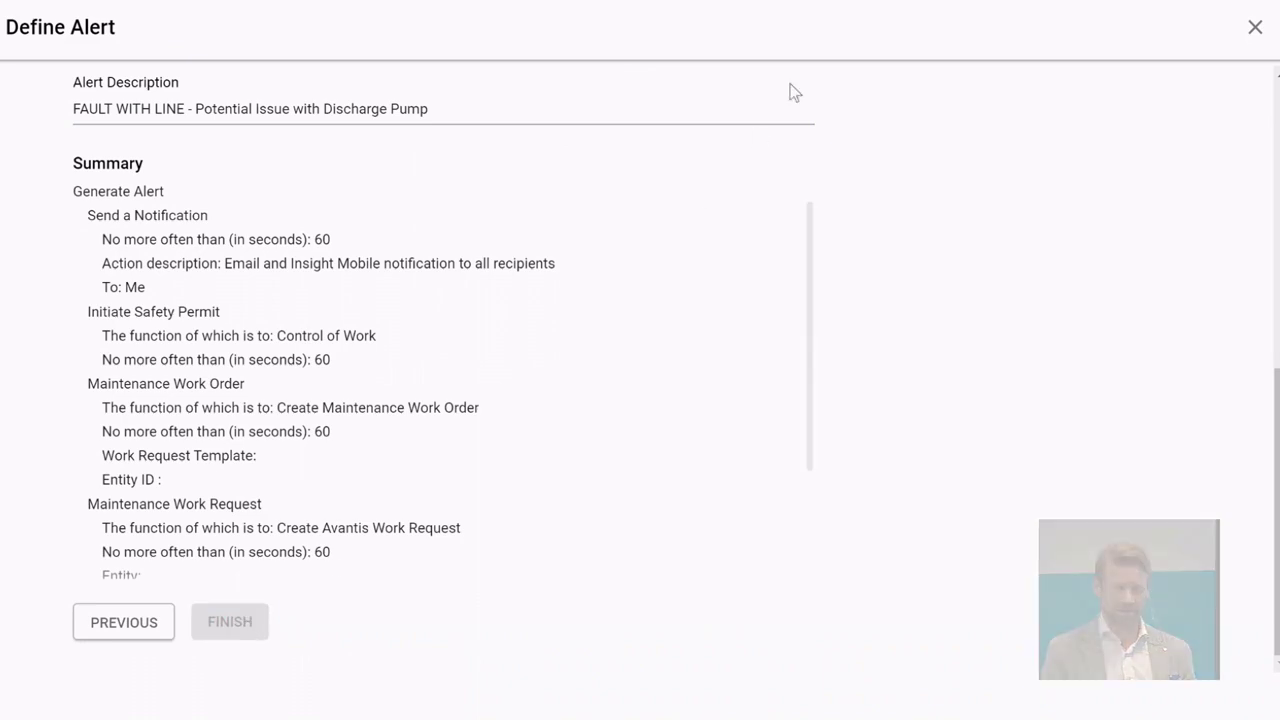